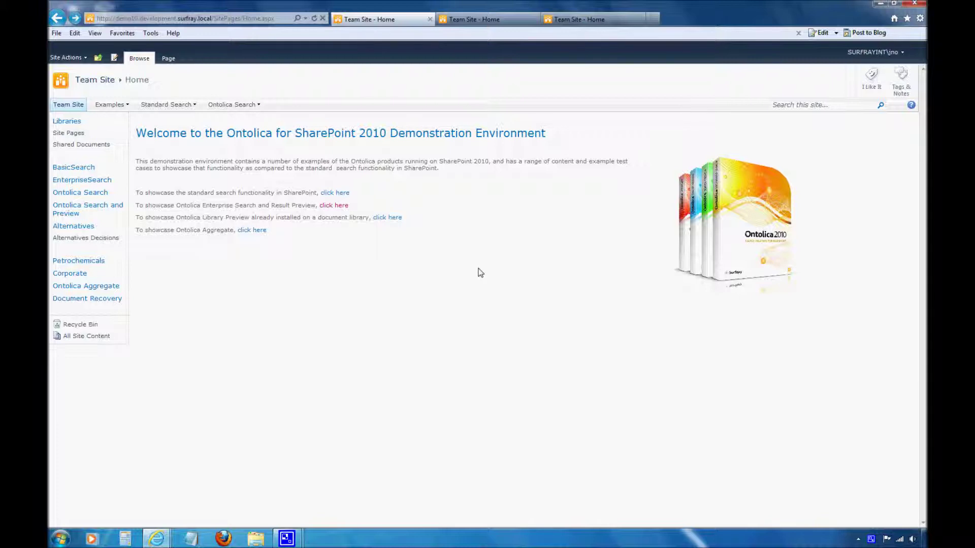
Launch New Site from Site Actions and scroll to the Ontolica and FAST Search Center templates
left_click(87, 60)
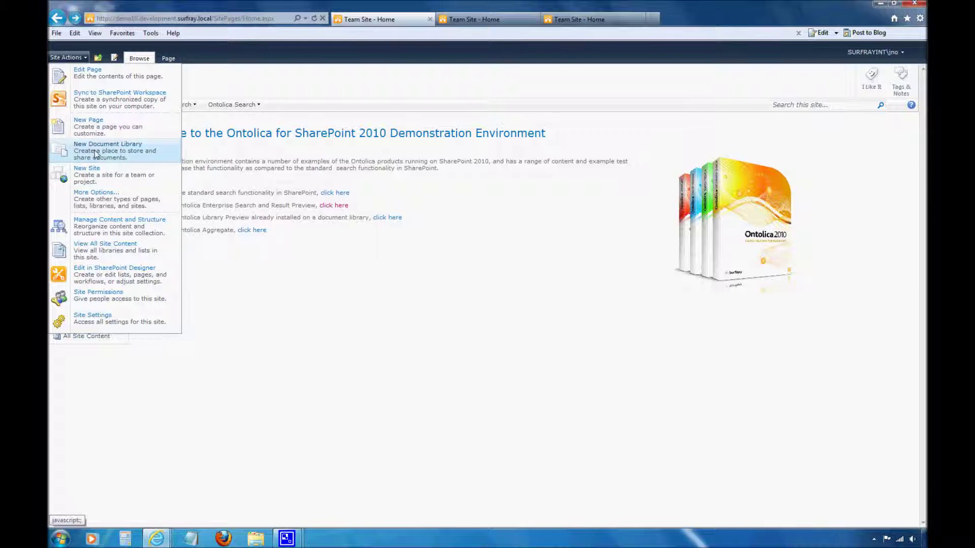
left_click(106, 178)
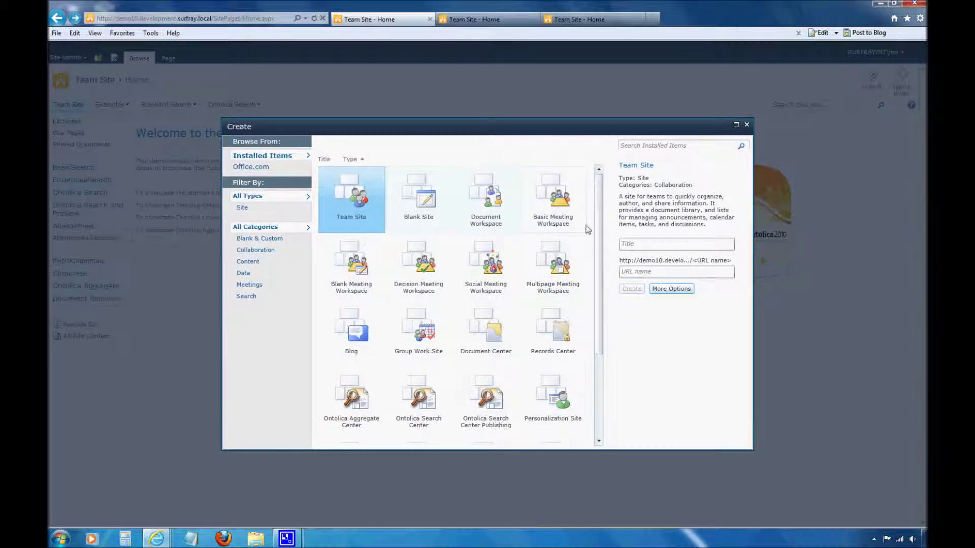
mouse_move(599, 230)
left_mouse_down()
mouse_move(600, 296)
mouse_move(604, 229)
left_mouse_up()
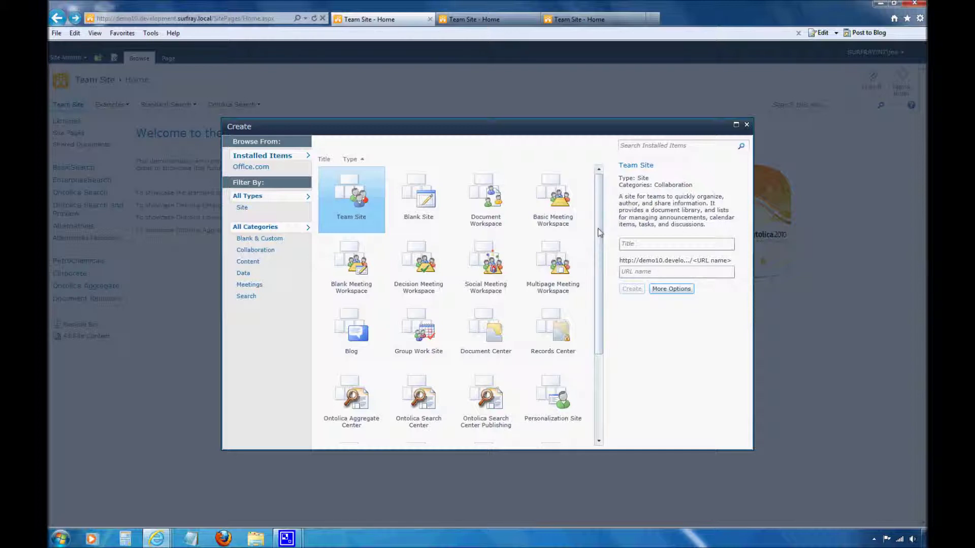
left_click_drag(599, 232, 601, 320)
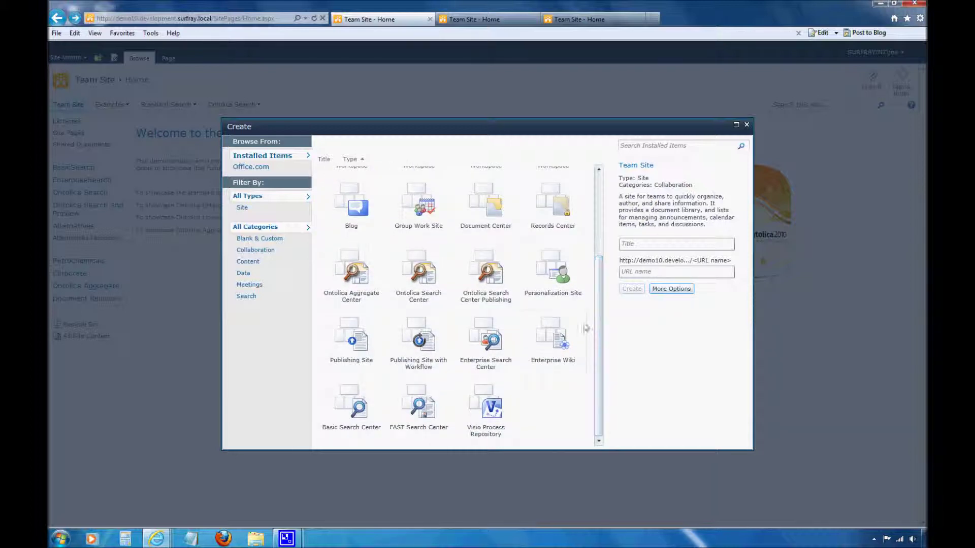
Choose the Enterprise Search Center template and title the new site Test
left_click(485, 343)
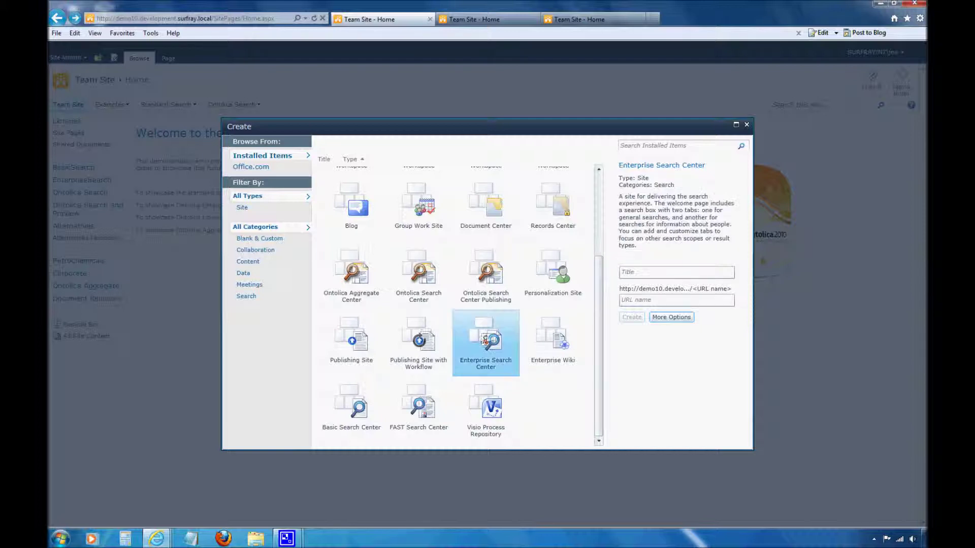
left_click(642, 273)
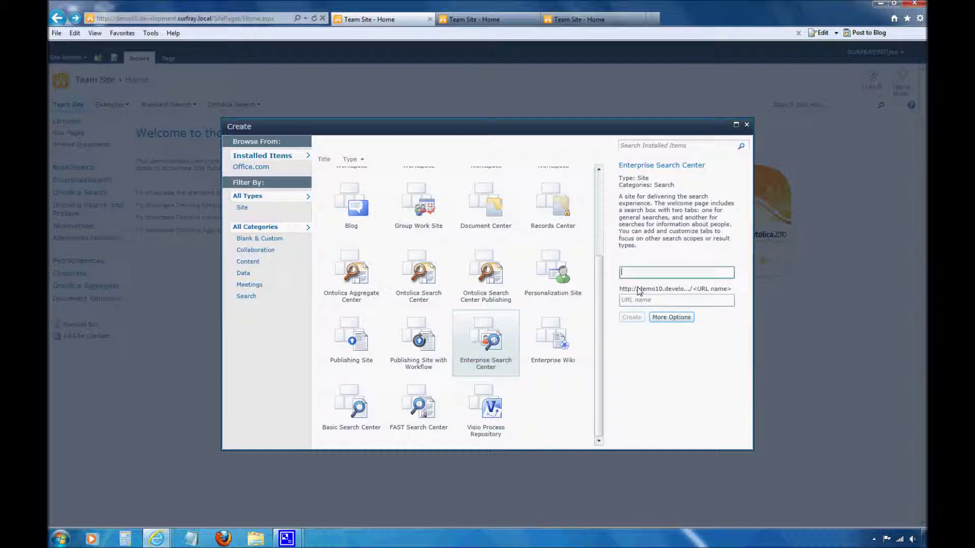
left_click(621, 353)
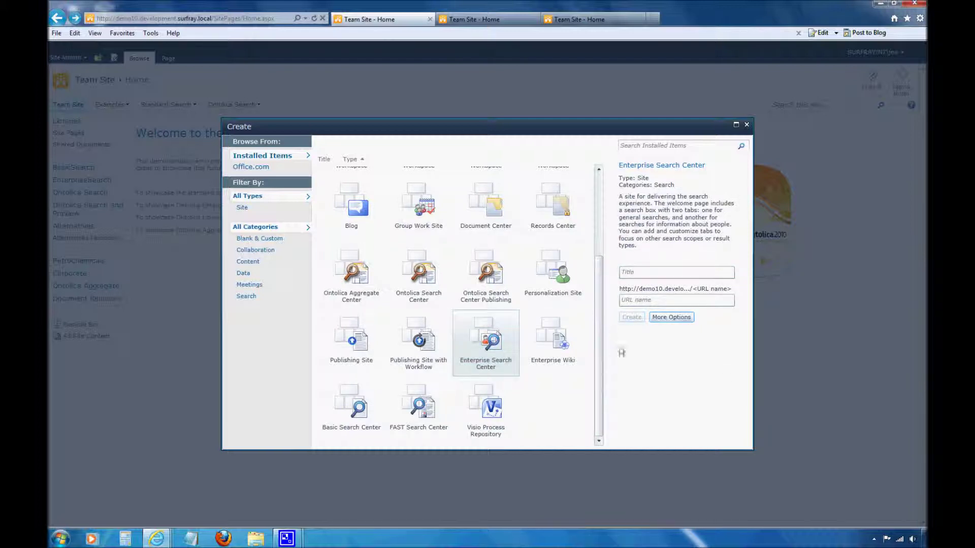
left_click(643, 274)
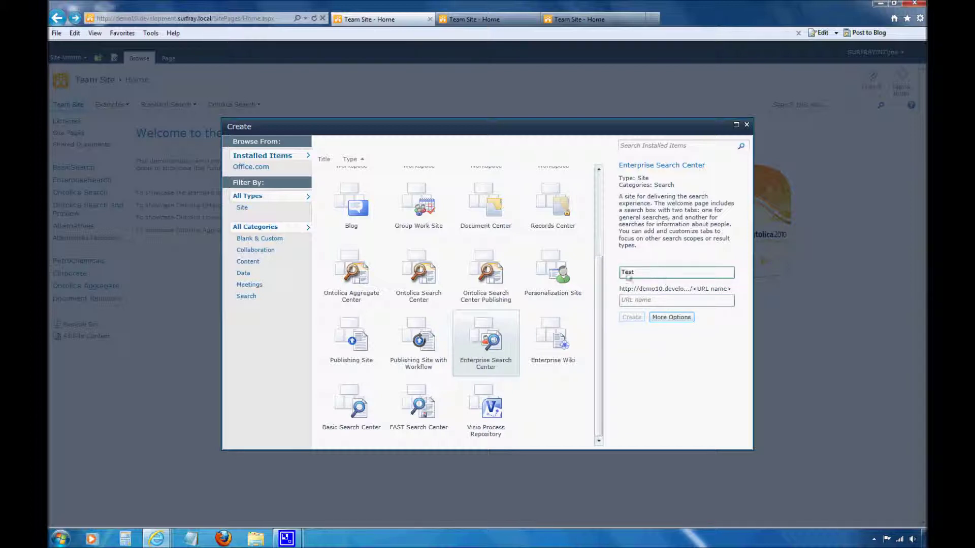
left_click(641, 257)
Set the URL name to test and create the Test search site
left_click(654, 303)
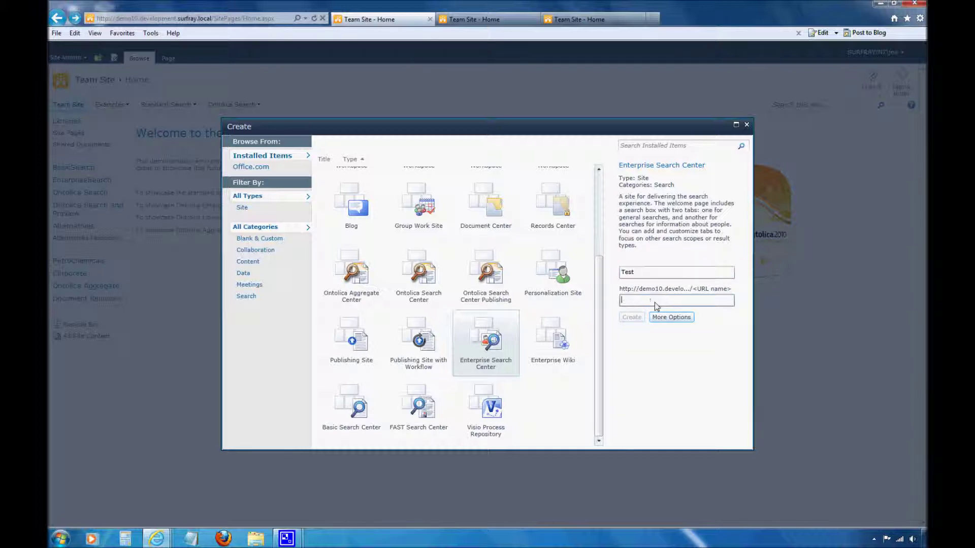
type("test")
left_click(650, 257)
left_click(635, 301)
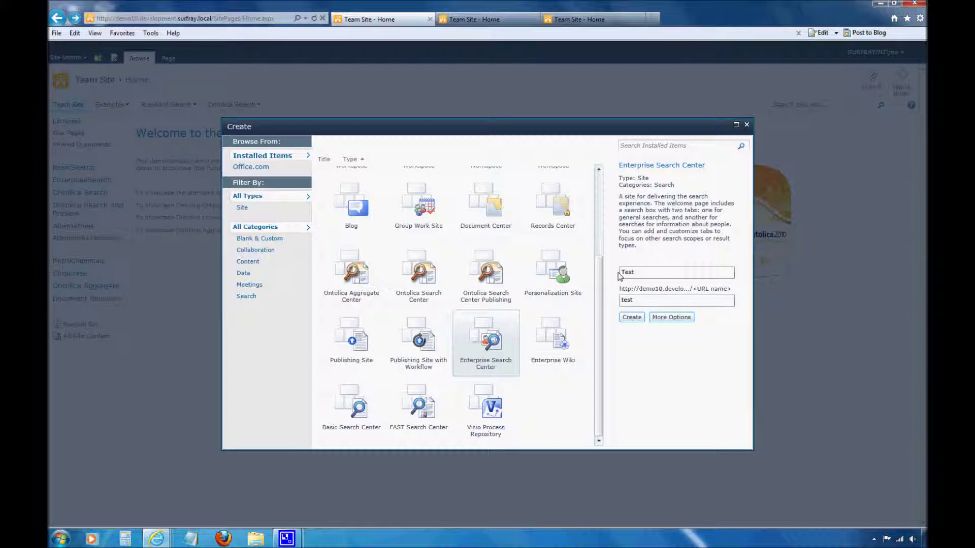
left_click_drag(621, 272, 725, 272)
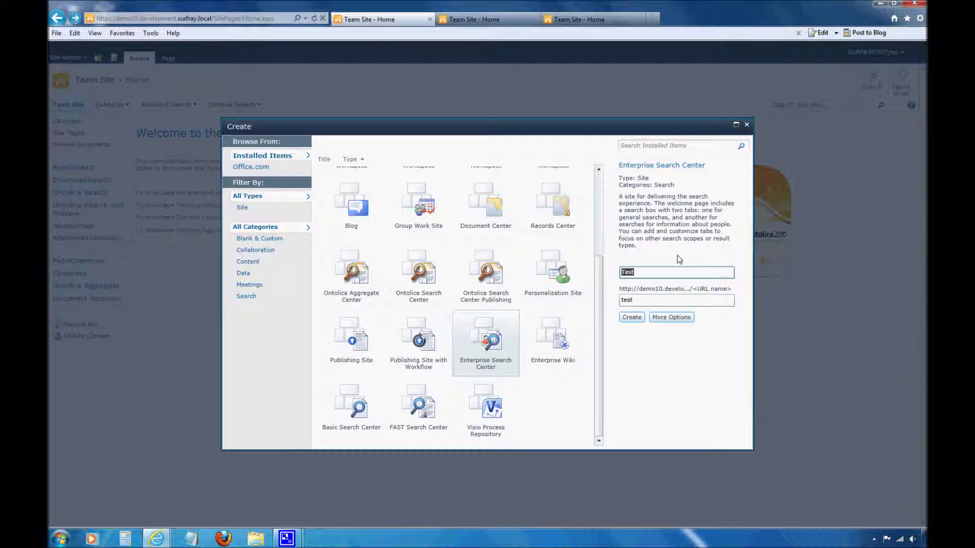
left_click(666, 272)
left_click(632, 318)
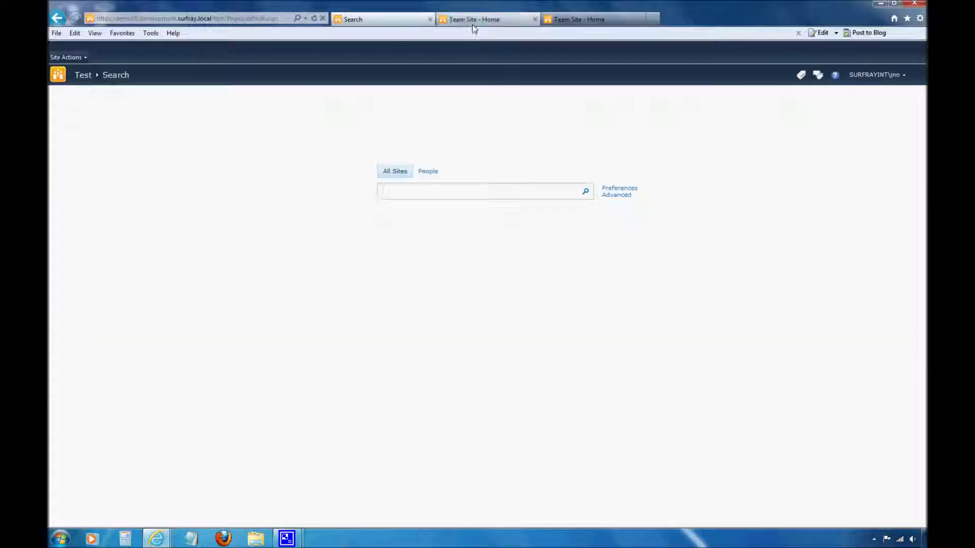
Return to the Team Site - Home browser tab after the Test site is created
left_click(472, 26)
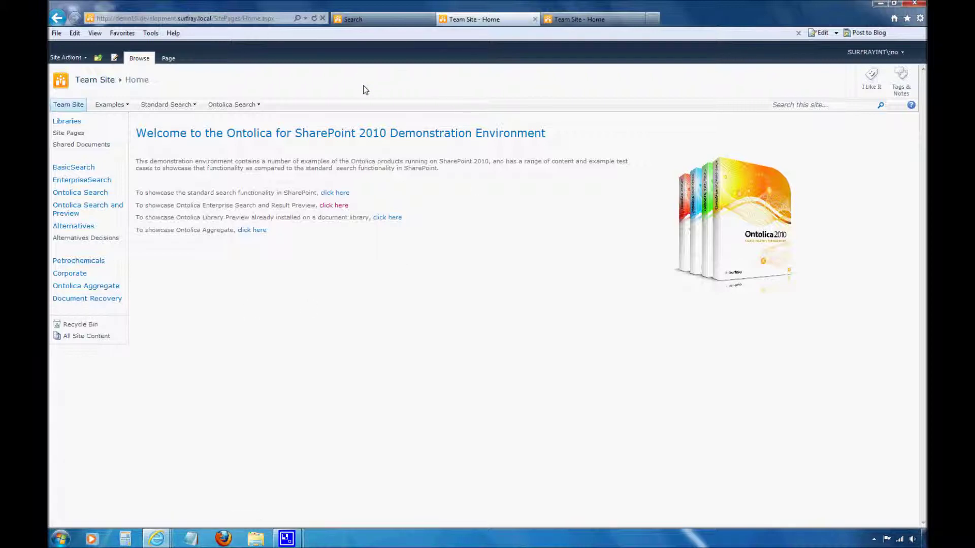
mouse_move(112, 104)
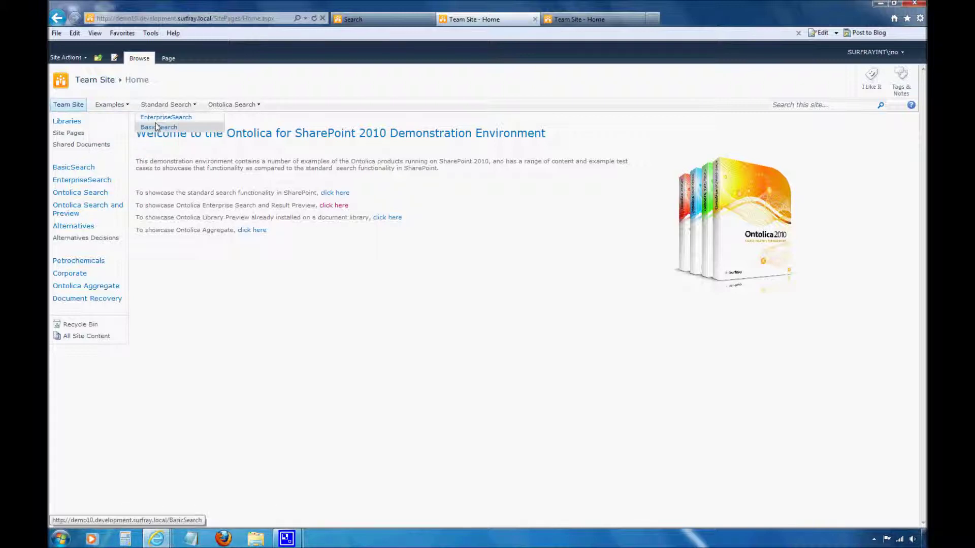
mouse_move(233, 106)
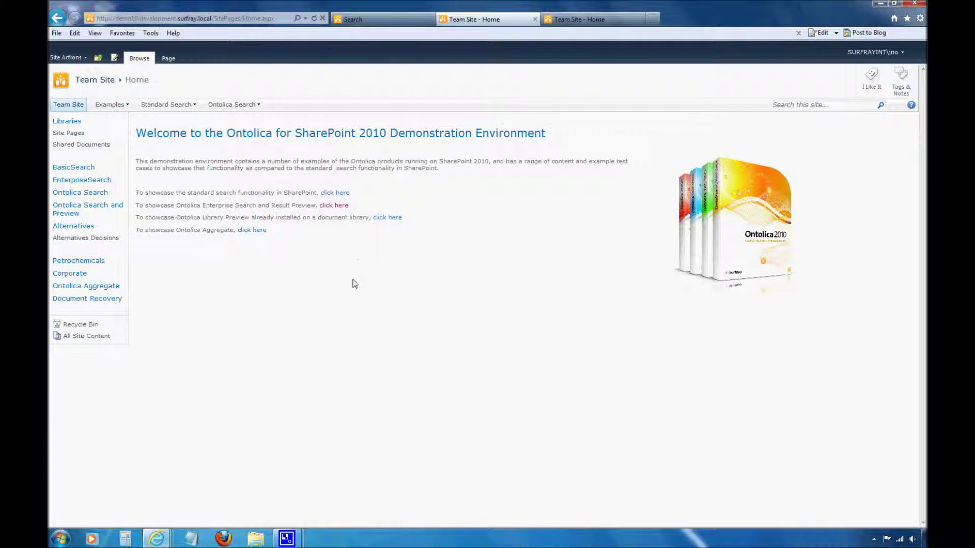
From the other Team Site tab, go to Site Settings and its Navigation settings page
left_click(602, 21)
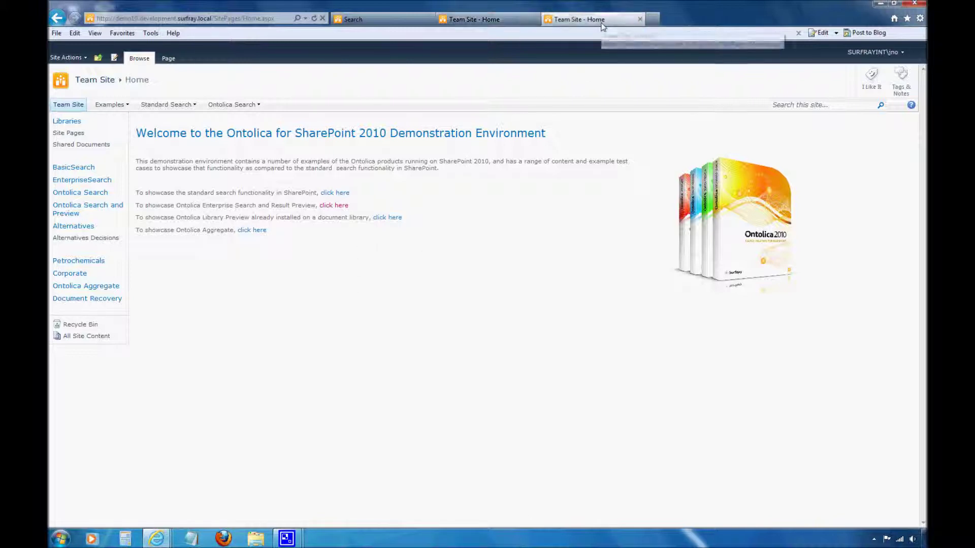
left_click(66, 57)
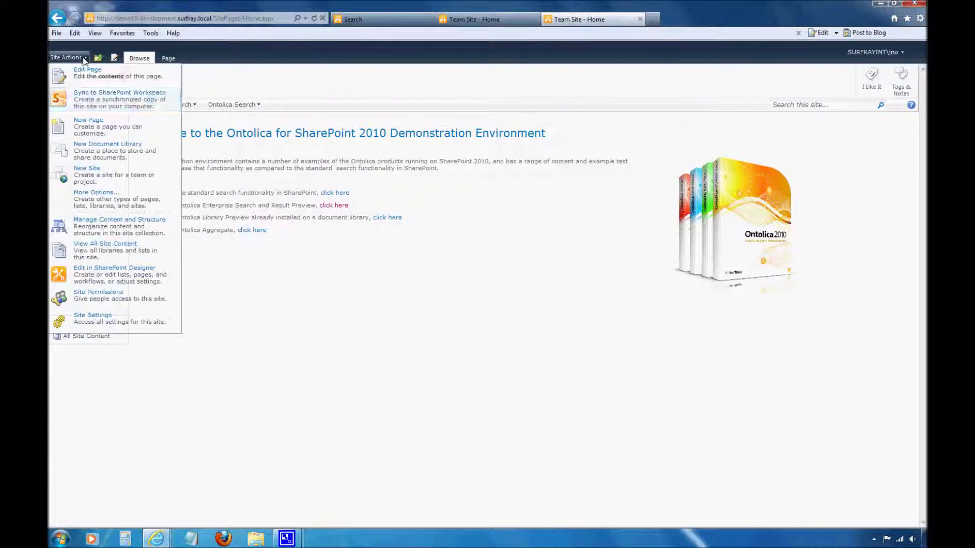
left_click(113, 325)
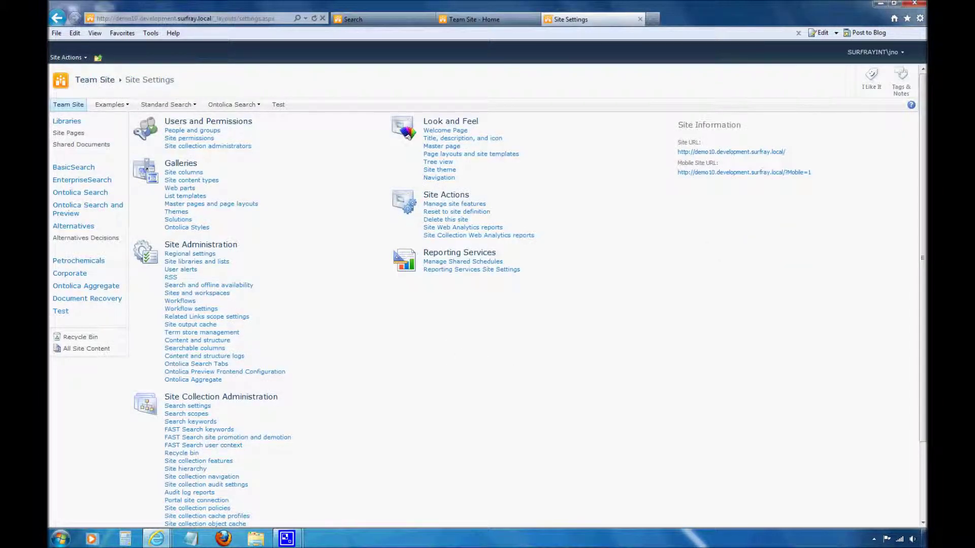
scroll(264, 264, "down", 3)
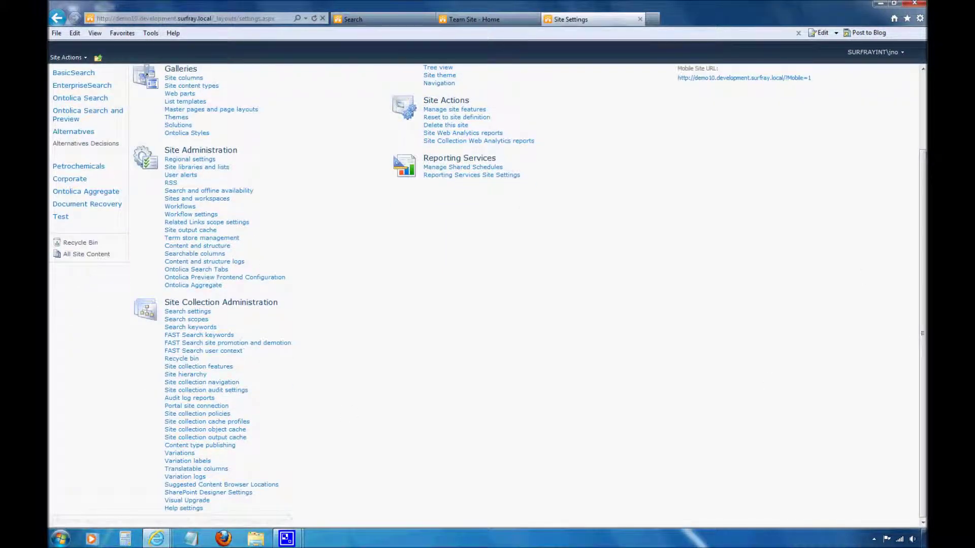
scroll(147, 75, "up", 3)
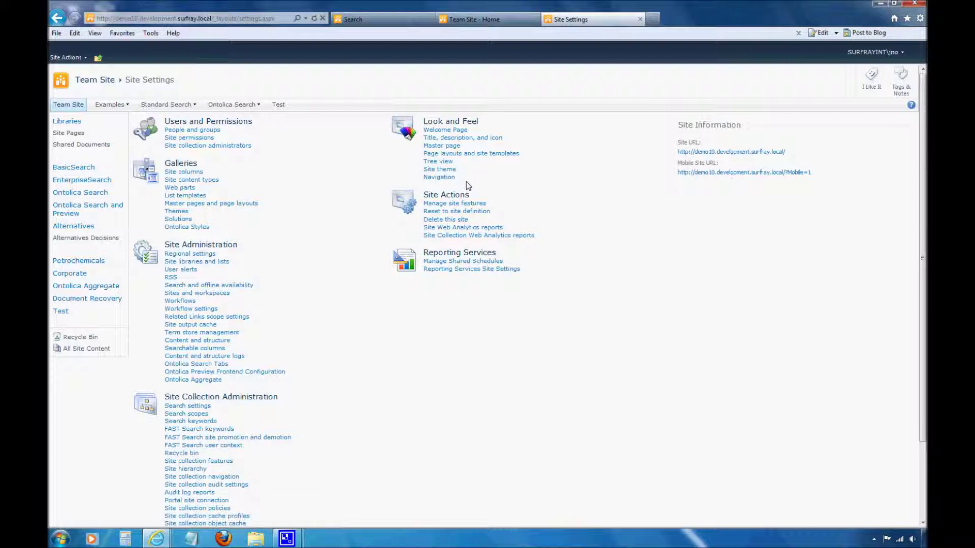
left_click(433, 177)
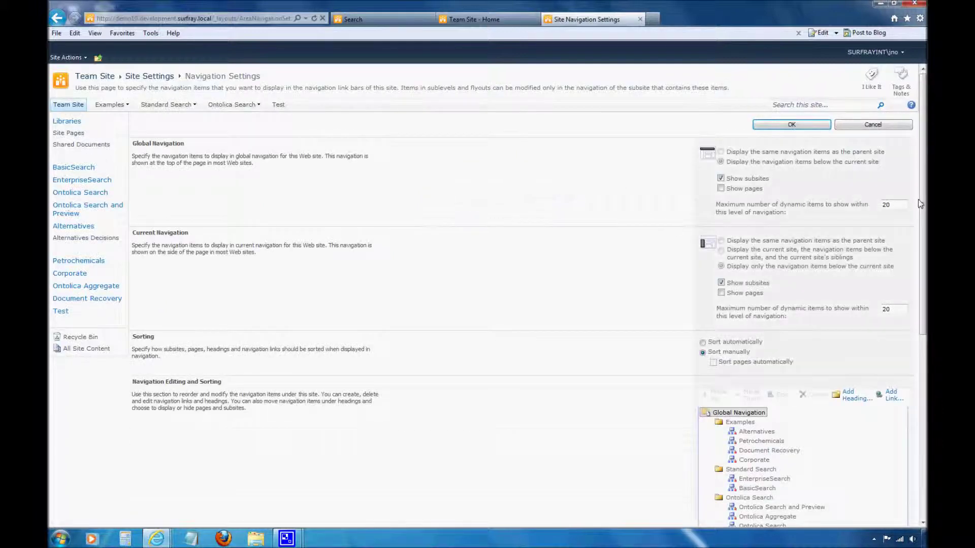
Scroll down to the navigation editing tree showing Test in Global and Current Navigation
scroll(923, 192, "down", 2)
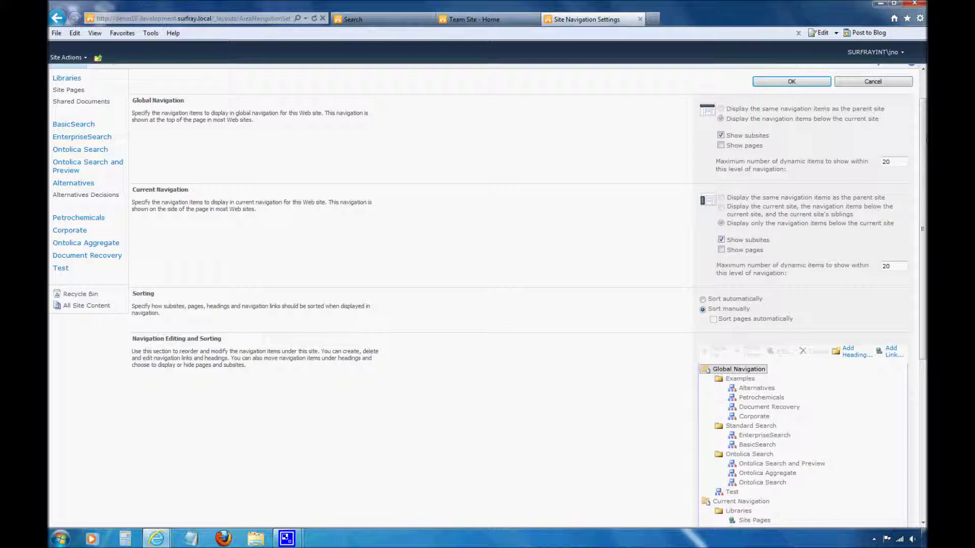
scroll(885, 142, "down", 3)
scroll(885, 142, "up", 3)
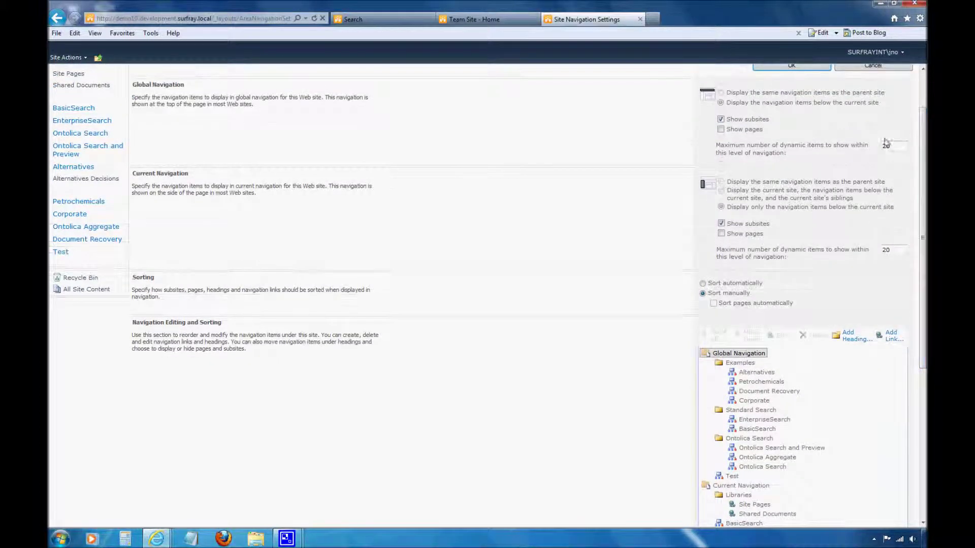
scroll(889, 314, "down", 3)
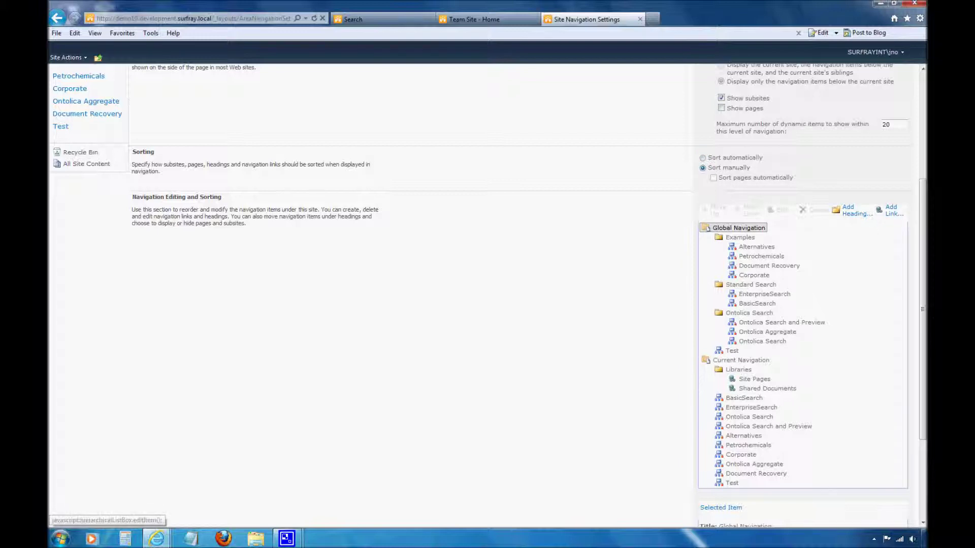
Compare the Team Site home page navigation, then return to the navigation editing tree
scroll(735, 163, "down", 1)
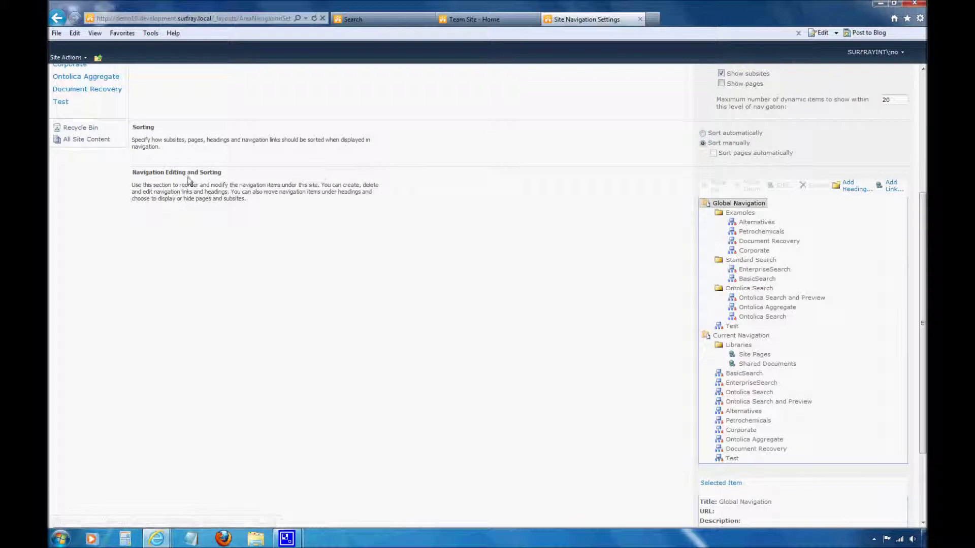
scroll(190, 180, "down", 1)
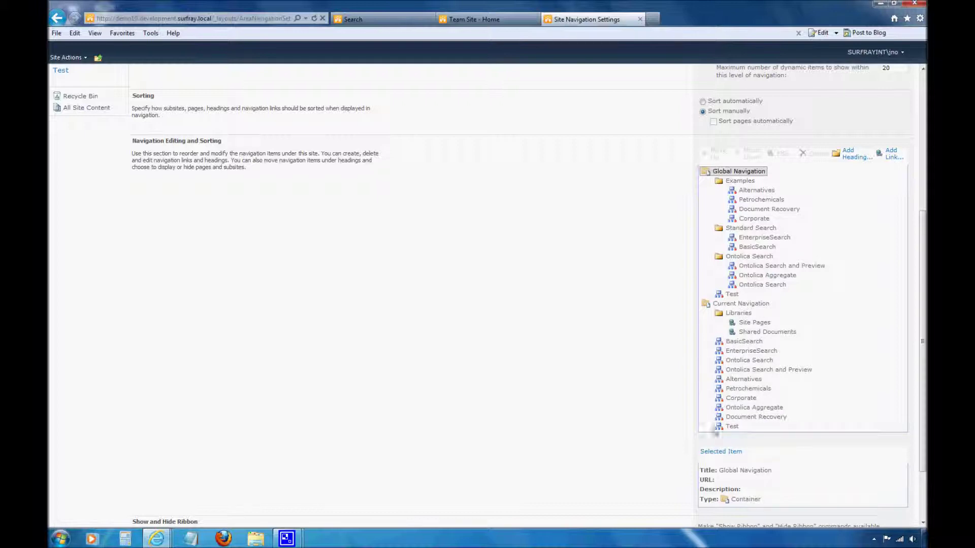
left_click(476, 19)
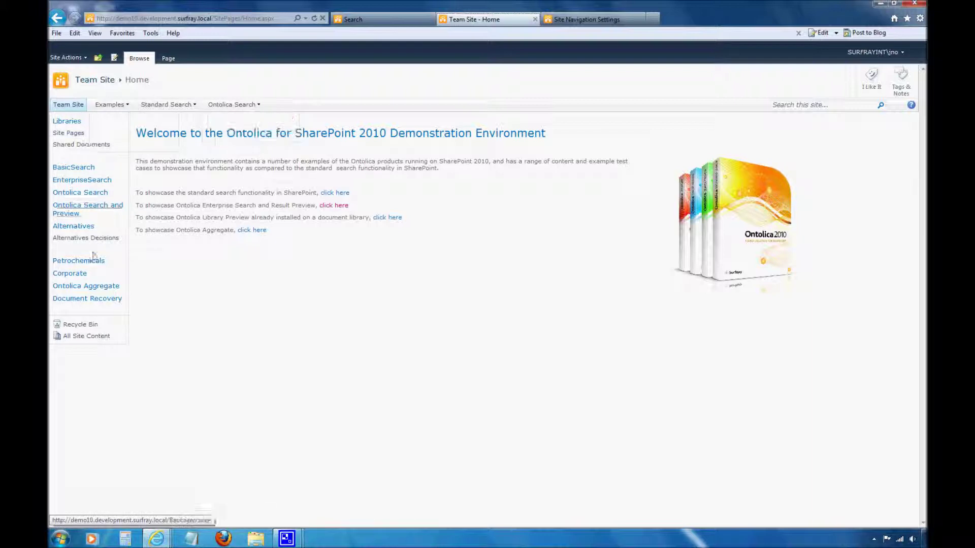
left_click(566, 20)
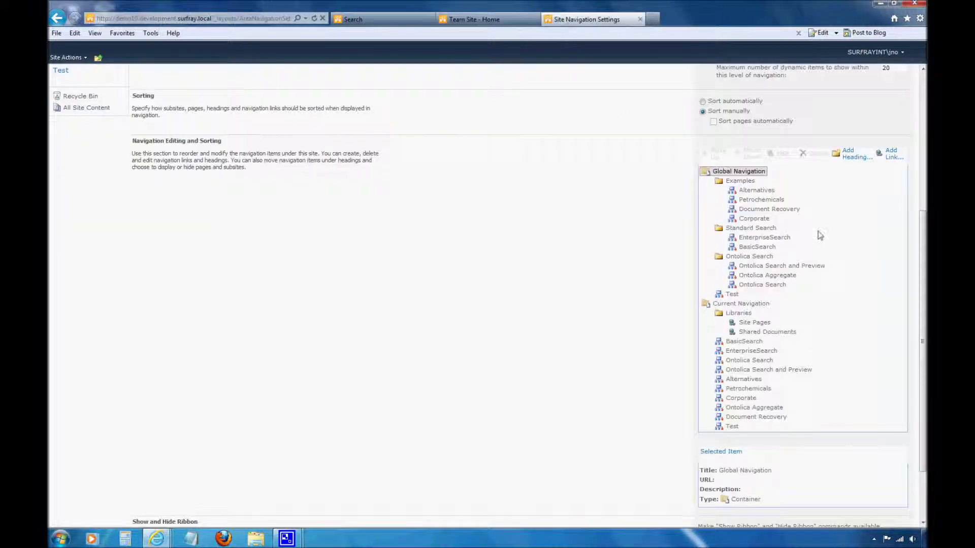
scroll(802, 295, "down", 1)
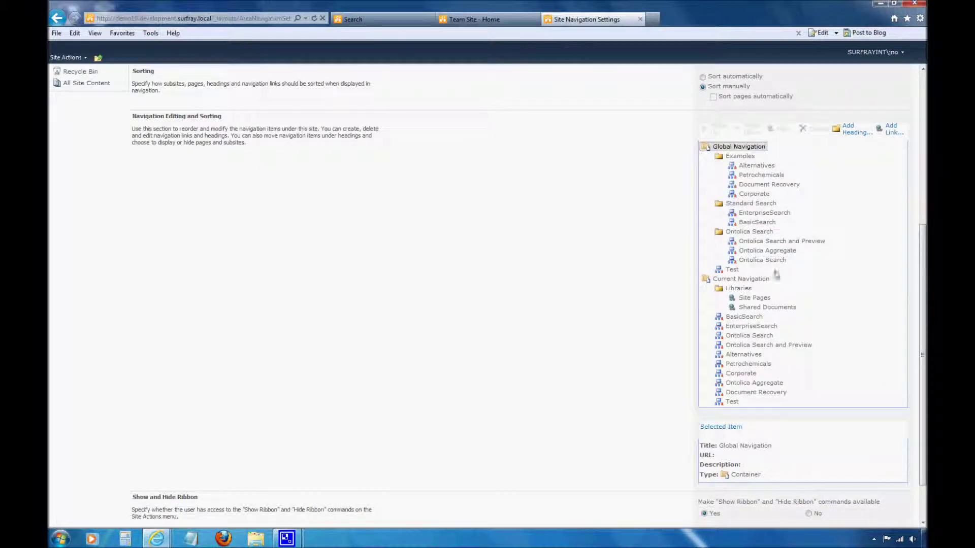
Add a 'General Search' heading to Global Navigation, then select the Test link
left_click(857, 130)
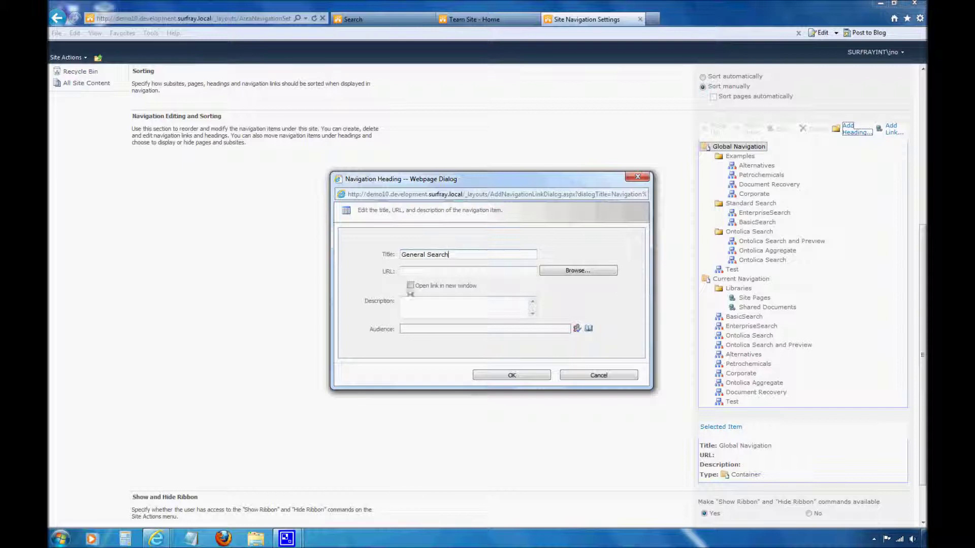
left_click(512, 375)
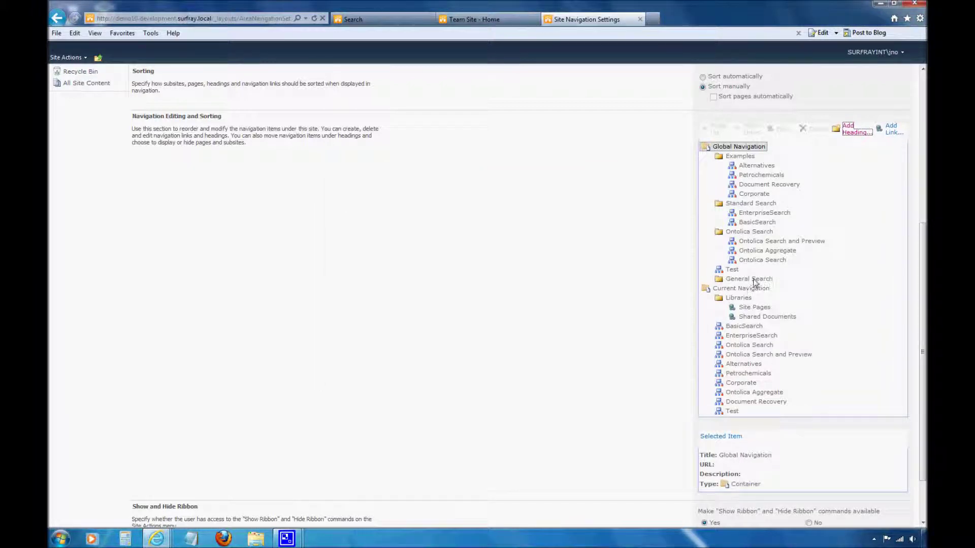
left_click(756, 280)
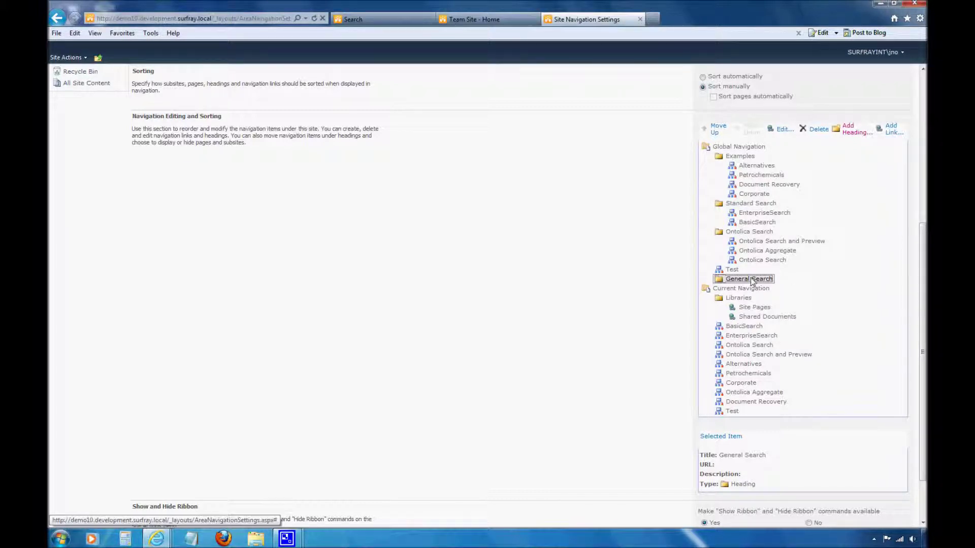
left_click(733, 269)
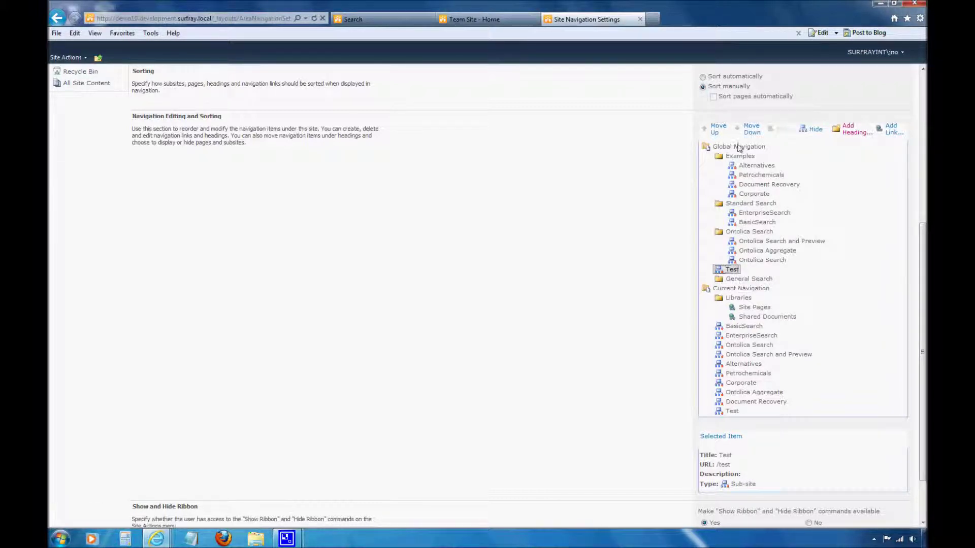
Move Test down to nest under General Search, then reselect the General Search heading
left_click(749, 130)
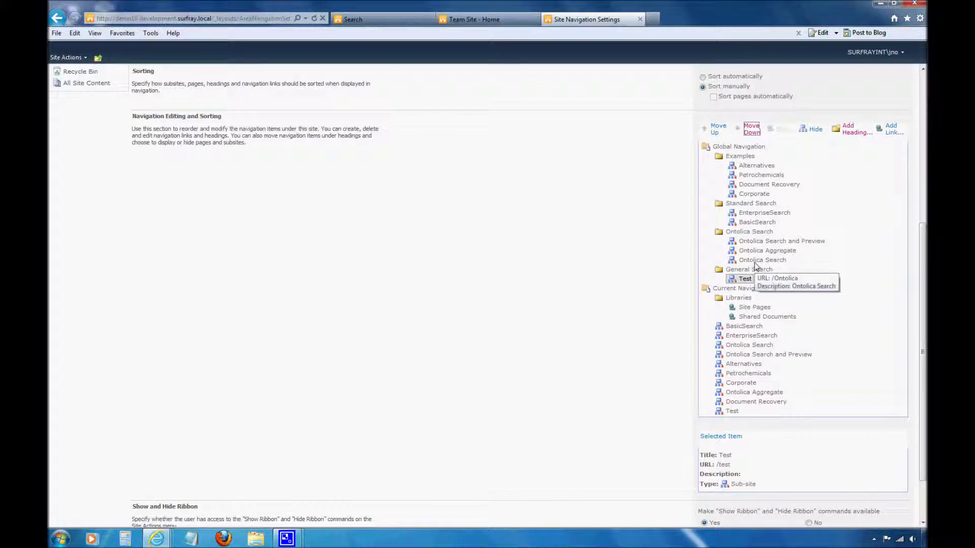
left_click(775, 242)
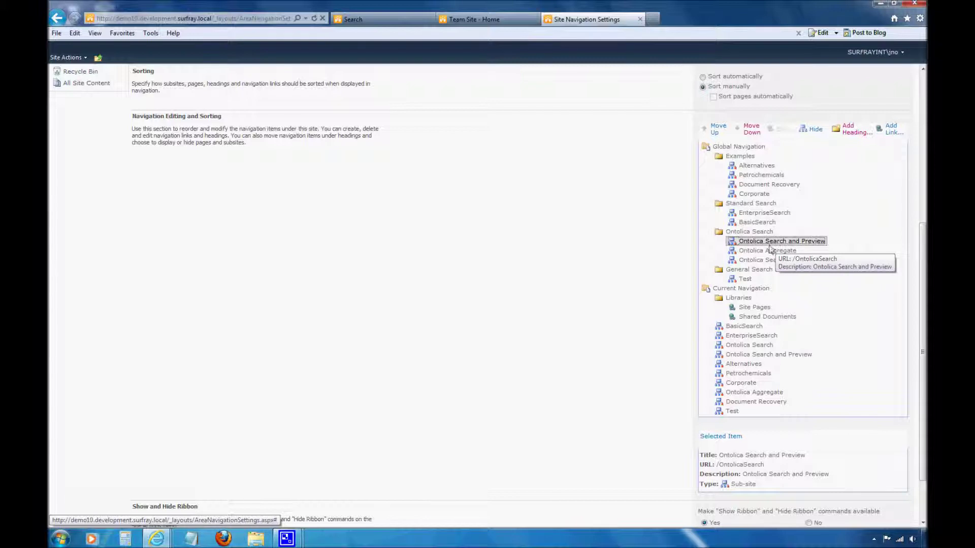
left_click(760, 271)
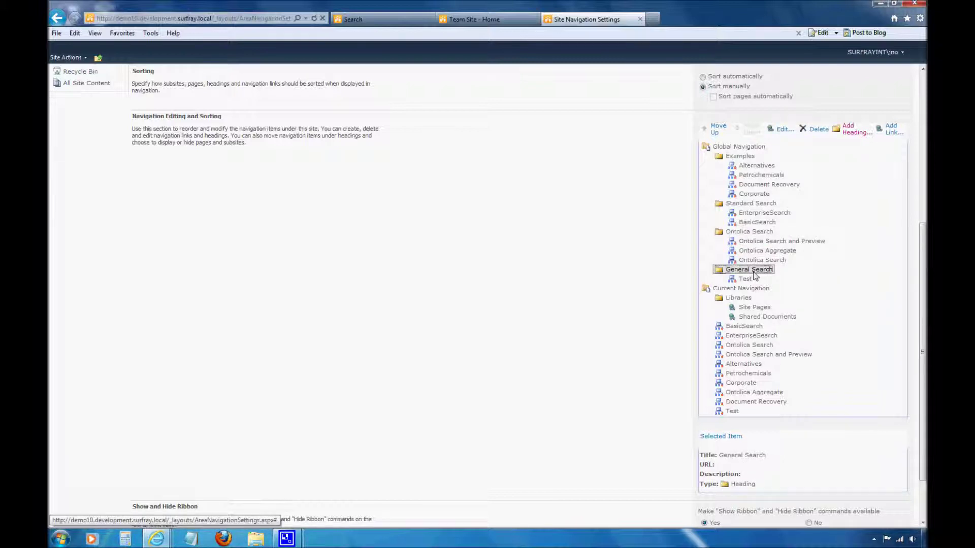
left_click(895, 135)
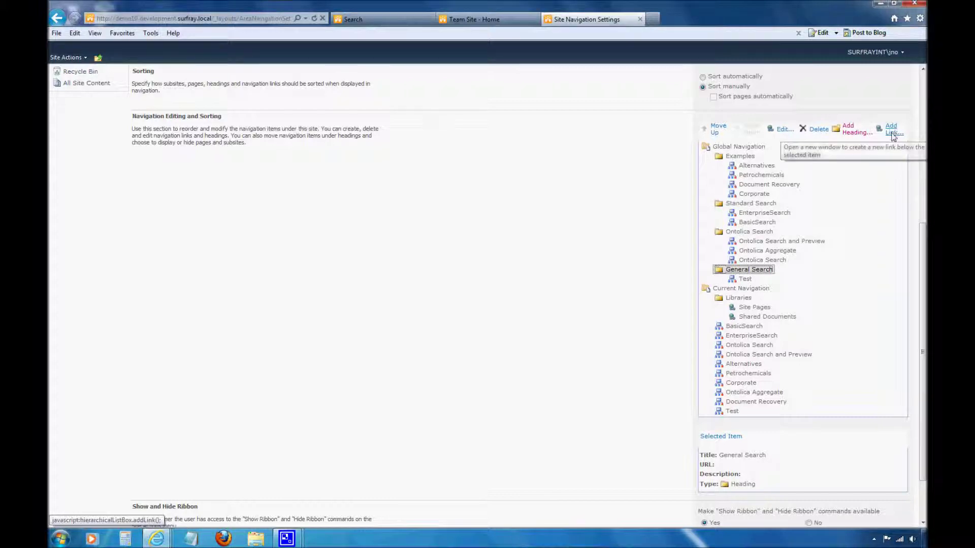
Add a link titled 'Ontolica' with URL /ontolicasearch under General Search
left_click(894, 134)
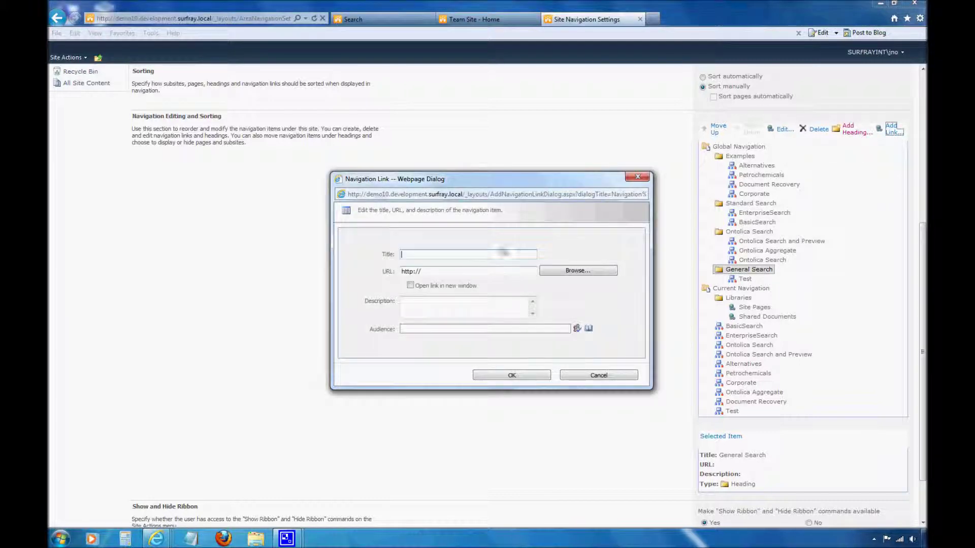
type("Ontolica")
key("Tab")
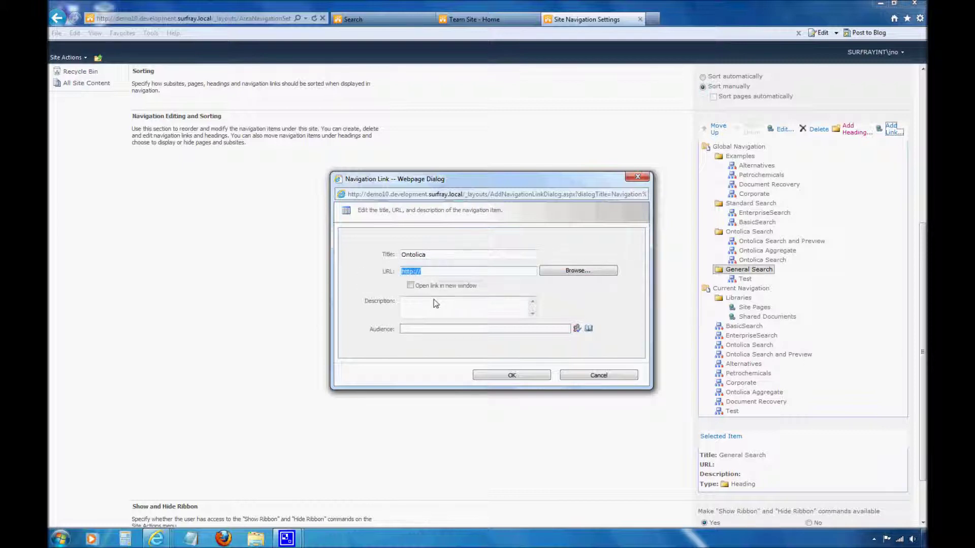
type("/ontolicasearch")
left_click_drag(482, 269, 364, 273)
left_click(577, 275)
Pick the ontolicasearch site in the asset browser as the Ontolica link's full URL
left_click(577, 274)
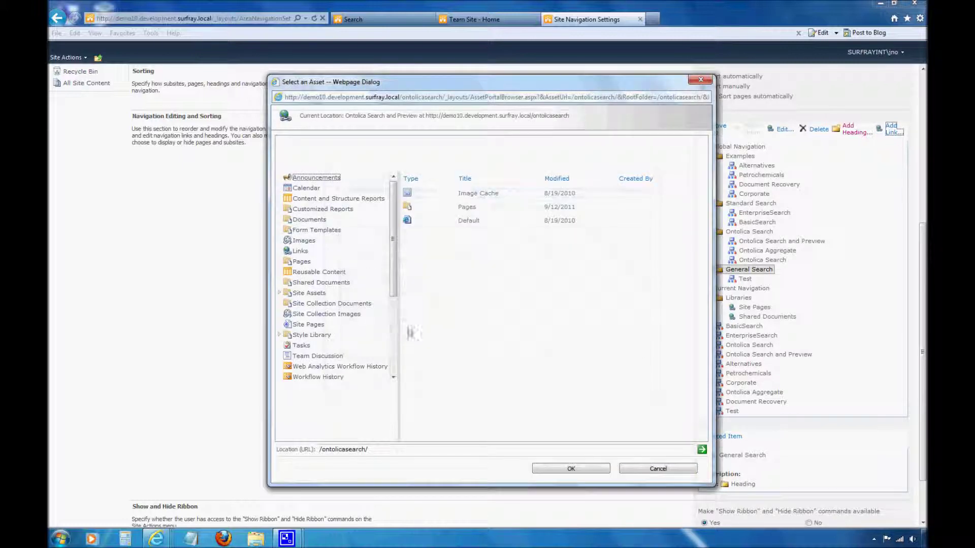
left_click_drag(392, 237, 404, 325)
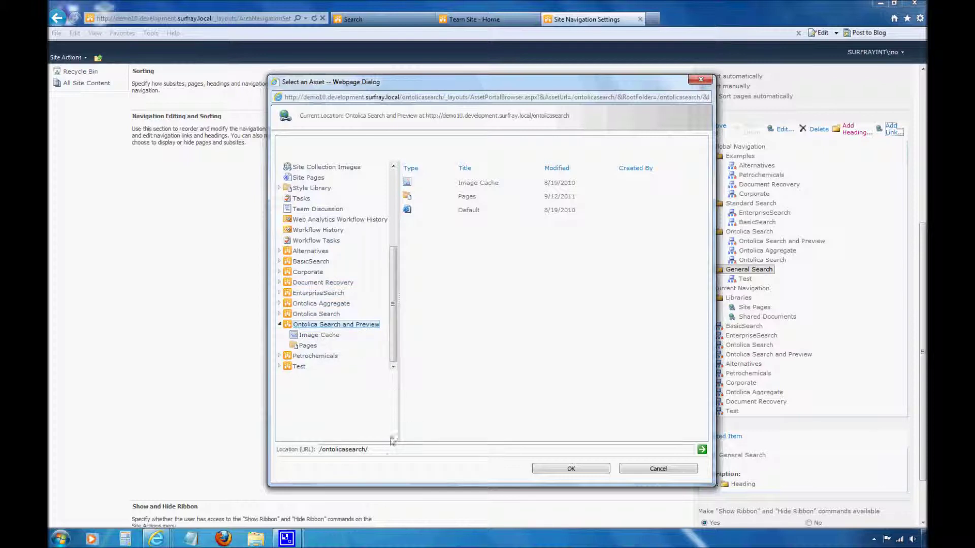
left_click(564, 468)
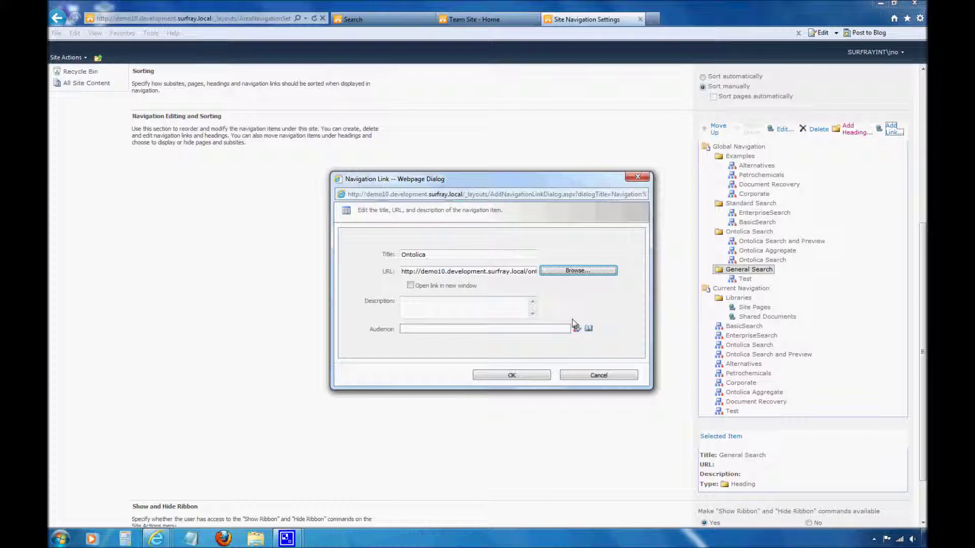
Confirm the Ontolica link so it appears under General Search below Test
left_click(510, 377)
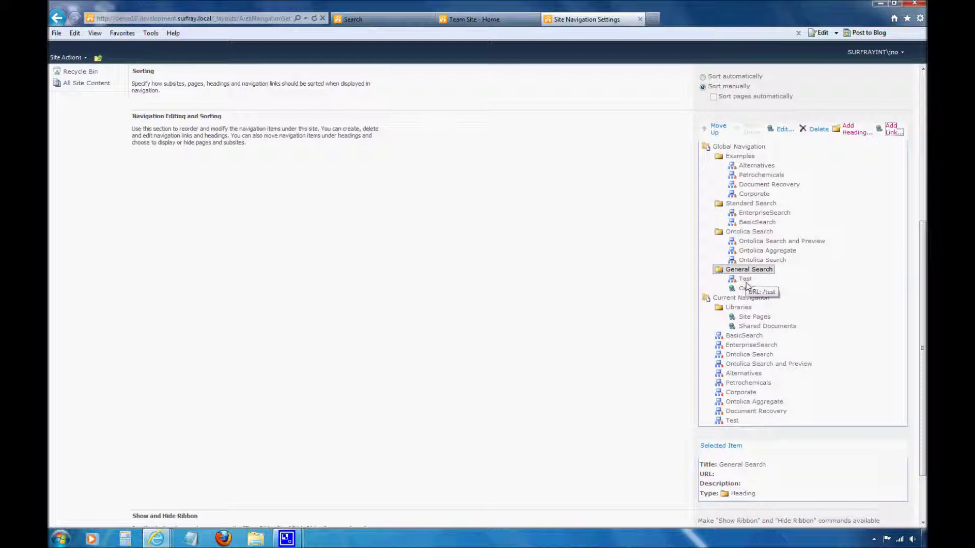
scroll(921, 309, "down", 1)
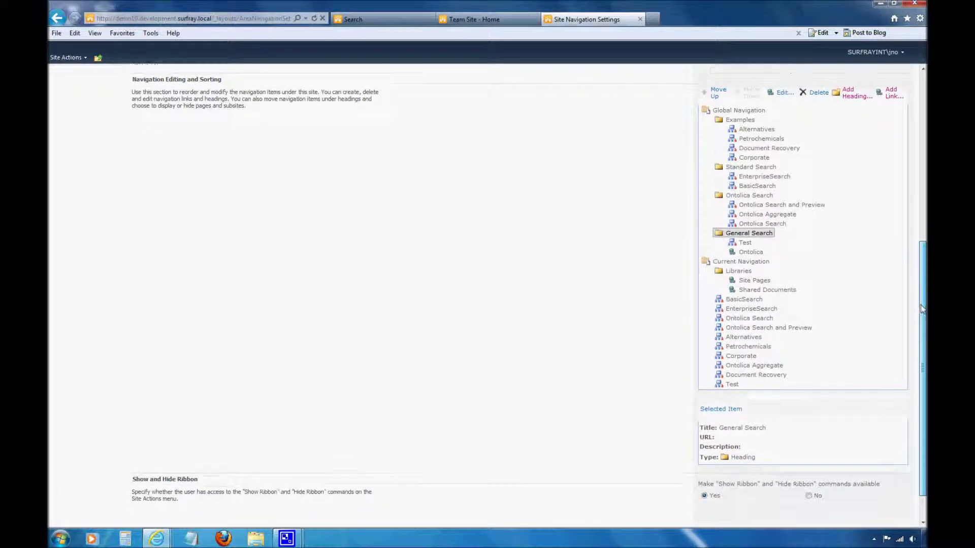
left_click_drag(922, 309, 922, 306)
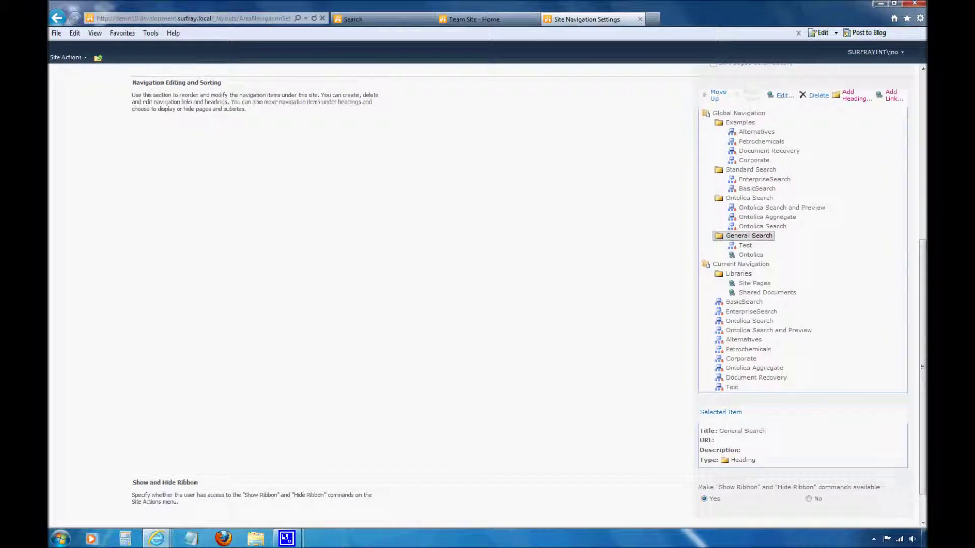
left_click_drag(923, 358, 922, 349)
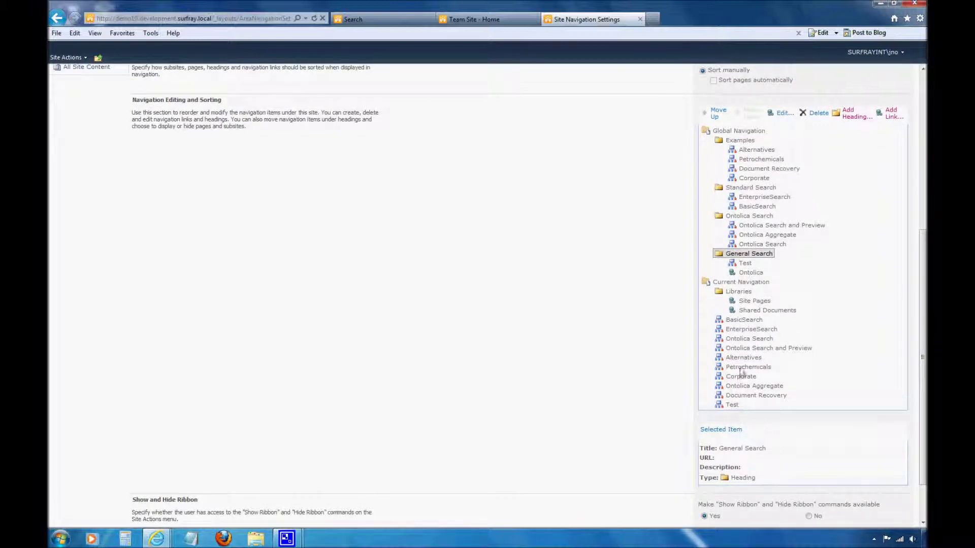
Save the site navigation settings with OK
left_click(736, 283)
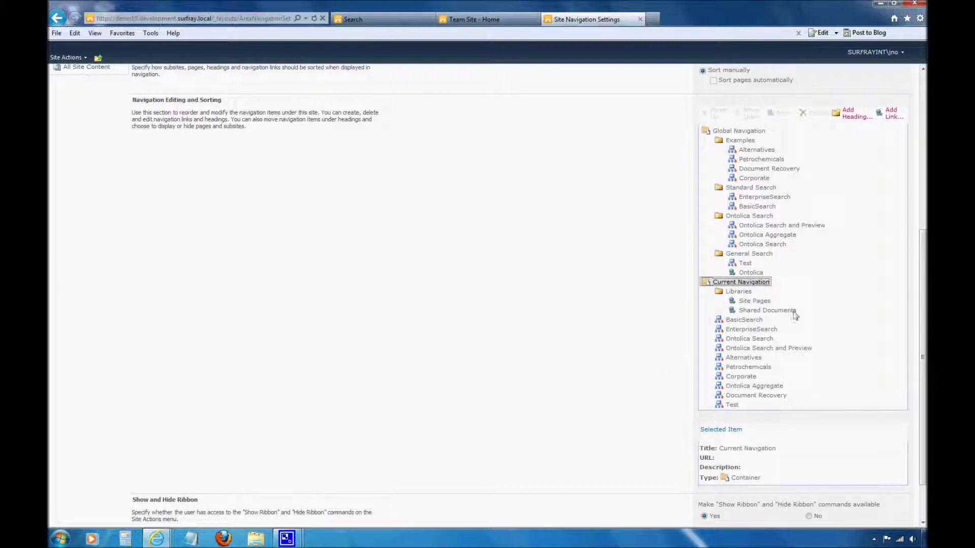
scroll(923, 357, "up", 1)
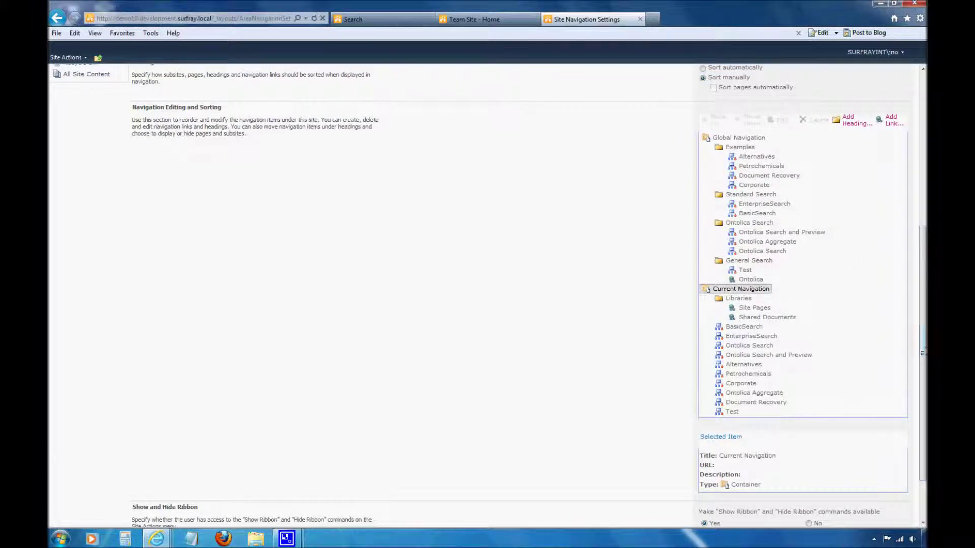
scroll(792, 457, "down", 3)
left_click(795, 497)
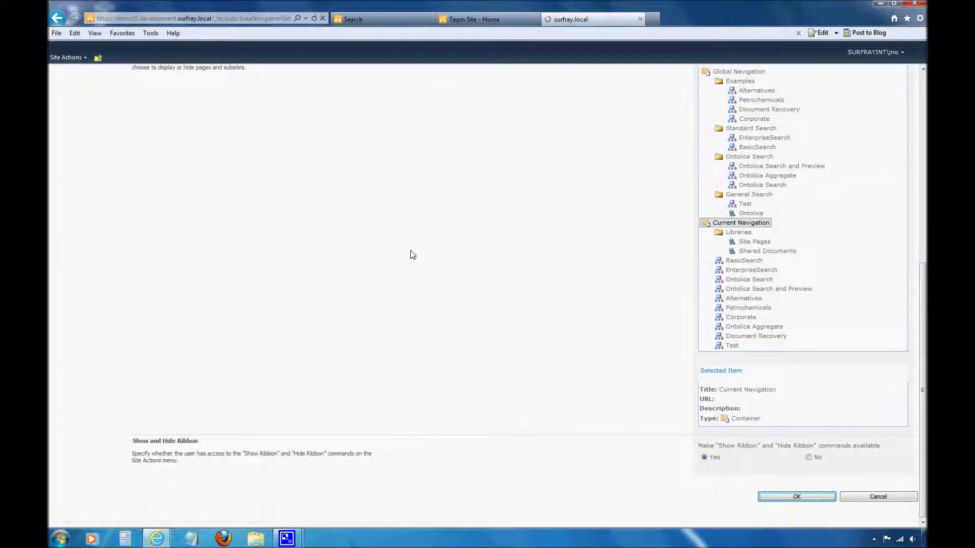
Reload the Team Site home page and follow the General Search menu's Test link
left_click(486, 21)
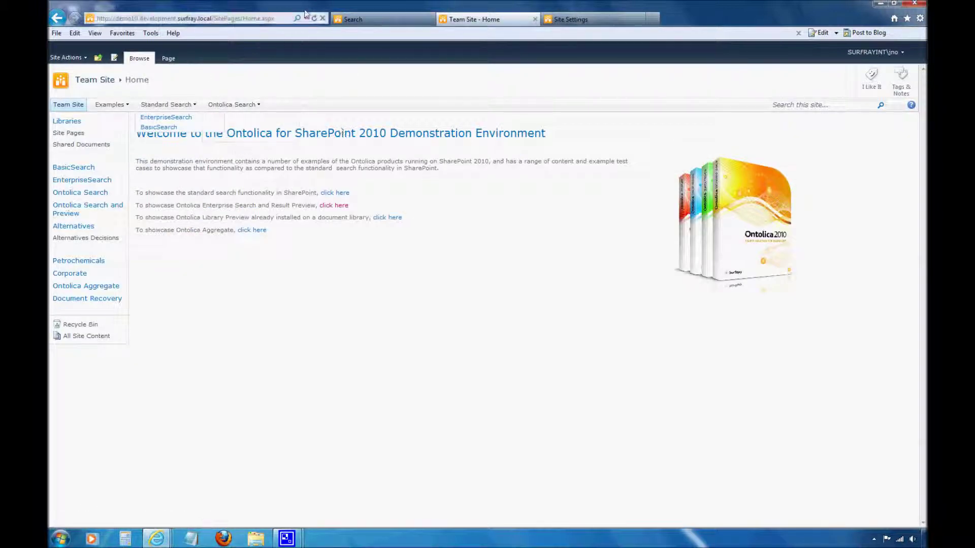
left_click(314, 18)
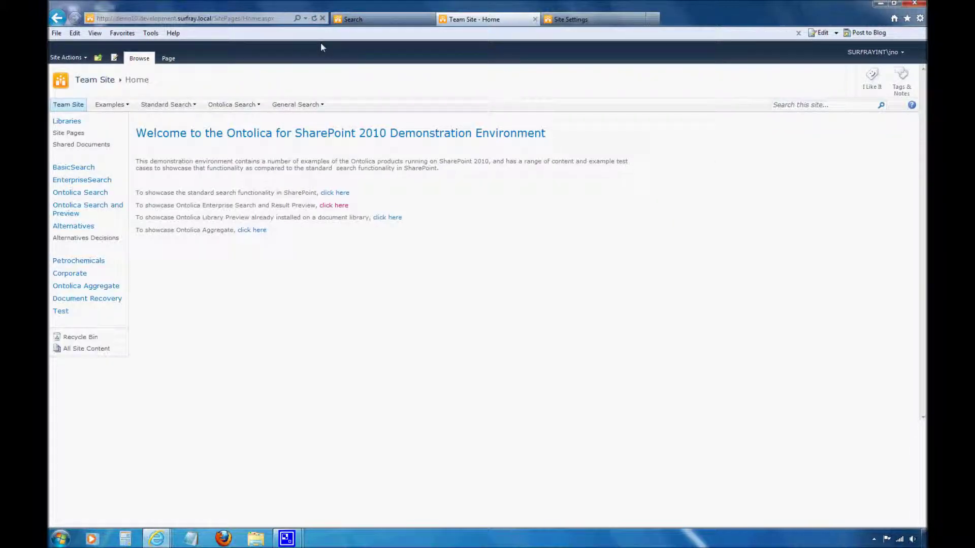
mouse_move(327, 103)
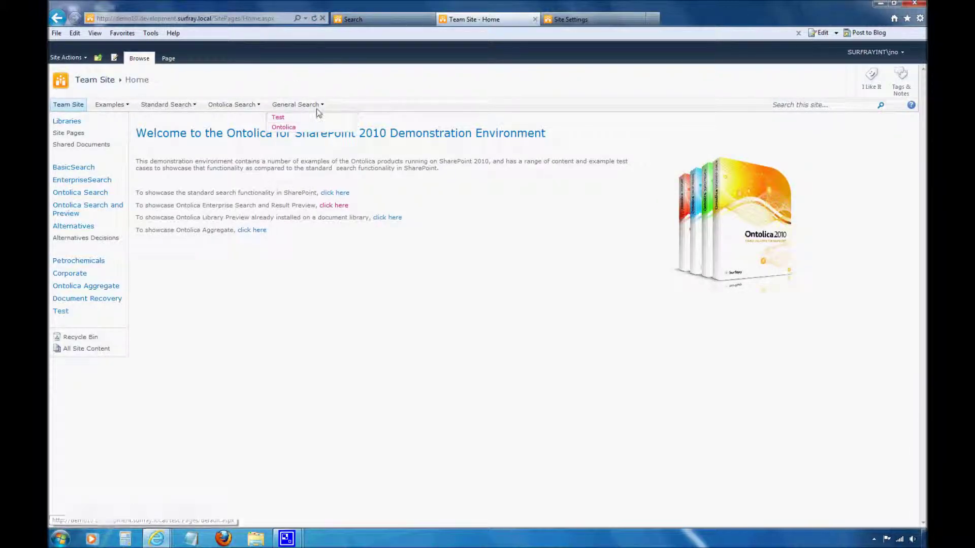
left_click(278, 118)
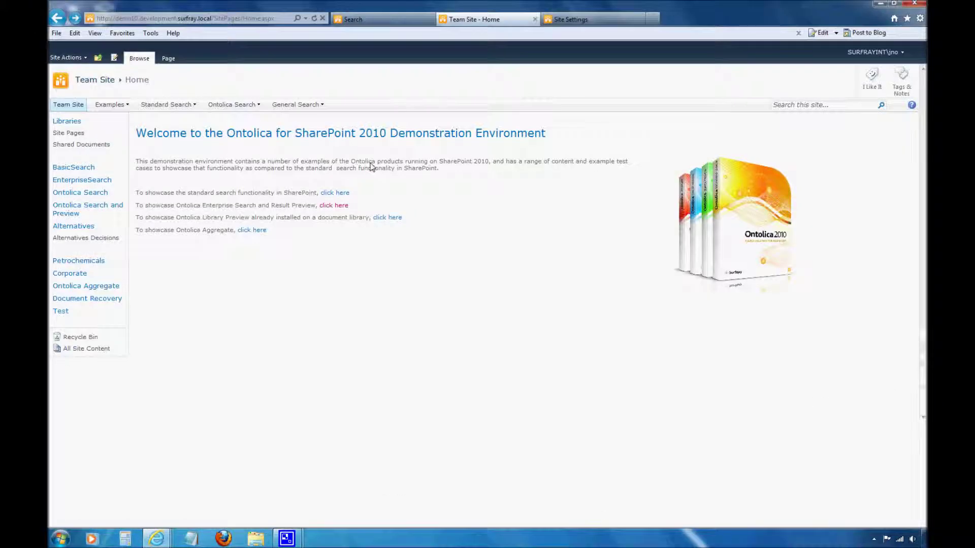
Check the General Search Ontolica link and the Test link in the side navigation
mouse_move(289, 105)
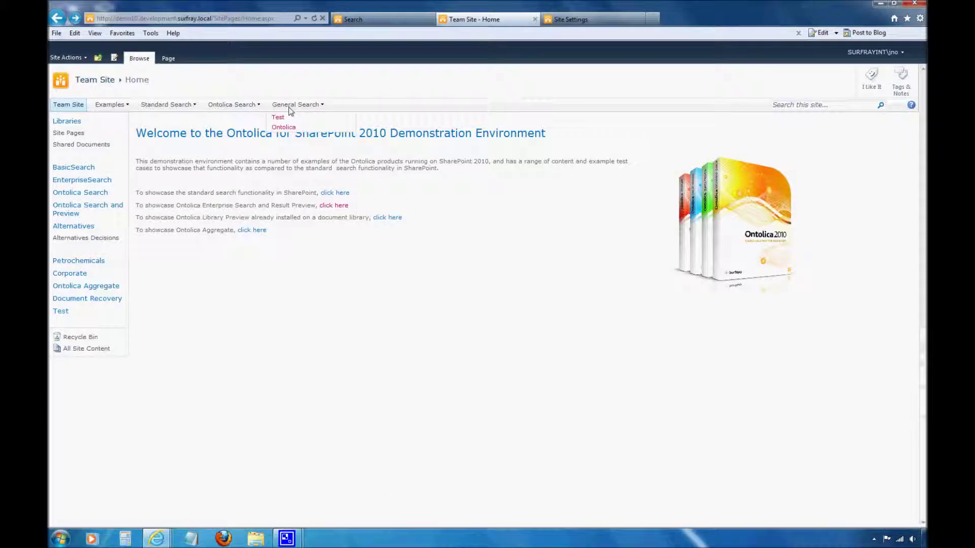
left_click(286, 127)
left_click(61, 312)
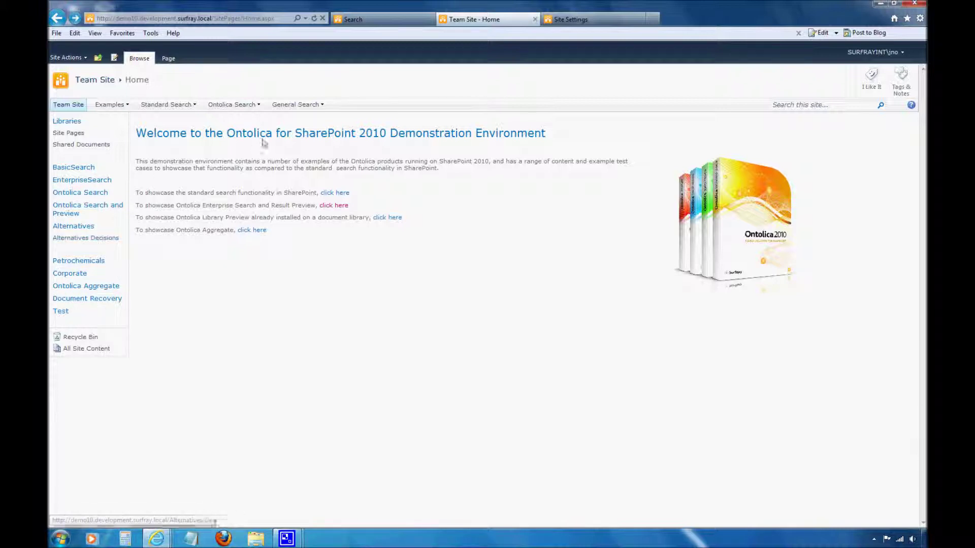
mouse_move(152, 110)
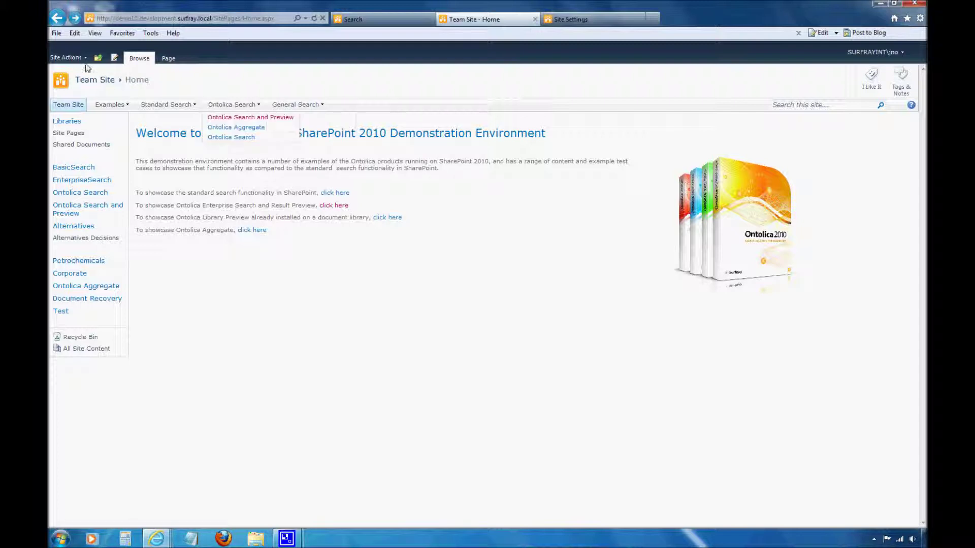
left_click(71, 57)
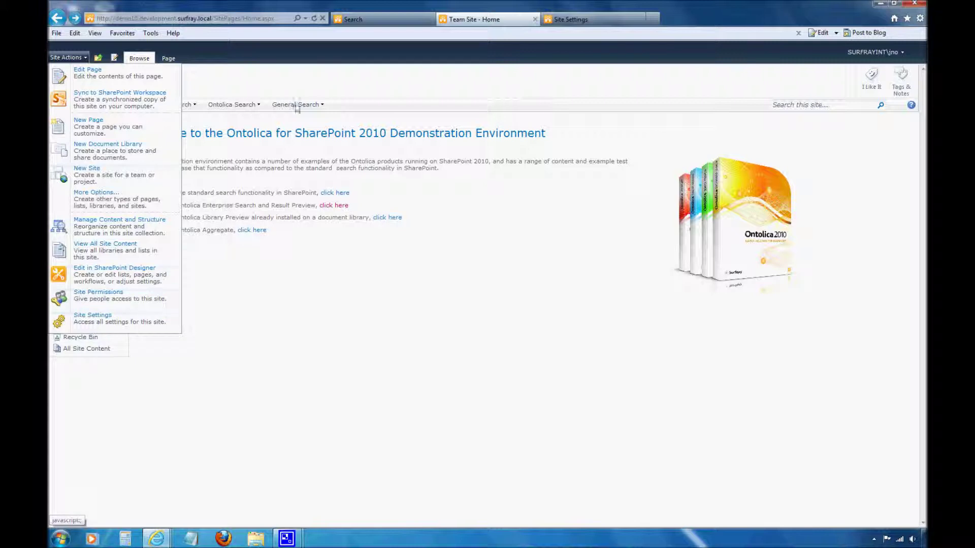
left_click(331, 80)
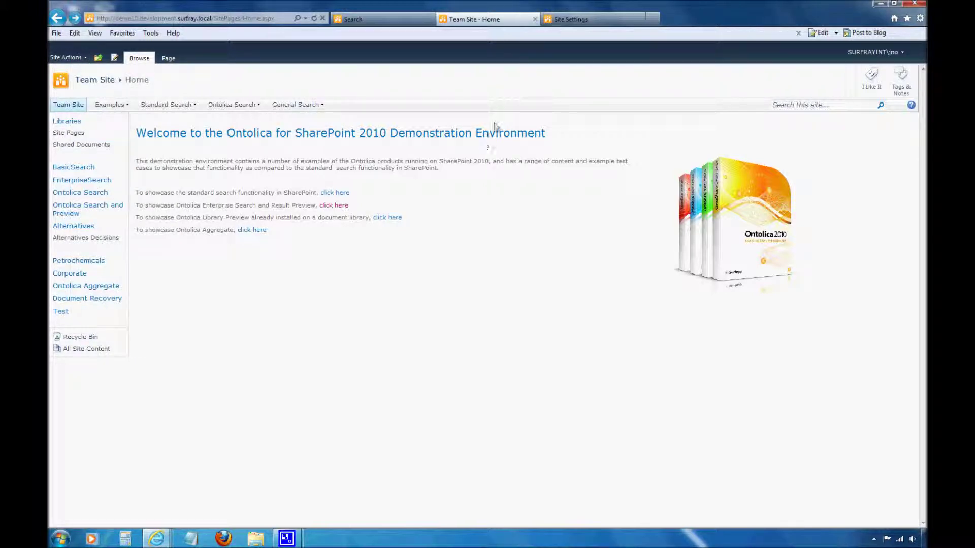